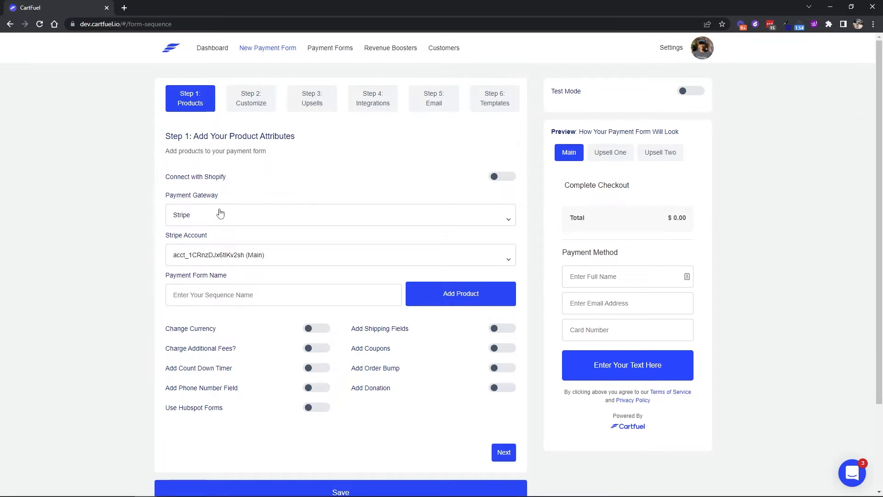
Step: Enter "PDF" as the payment form name in the product attributes
scroll(218, 214, down, 3)
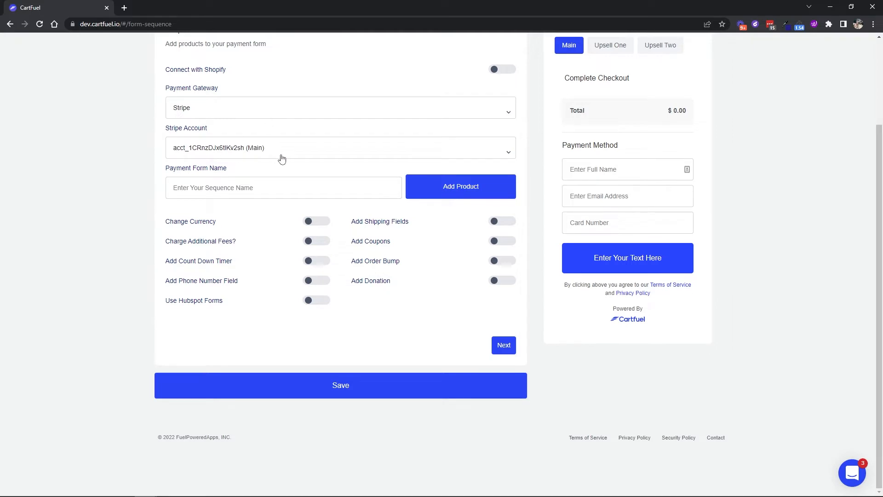
click(225, 187)
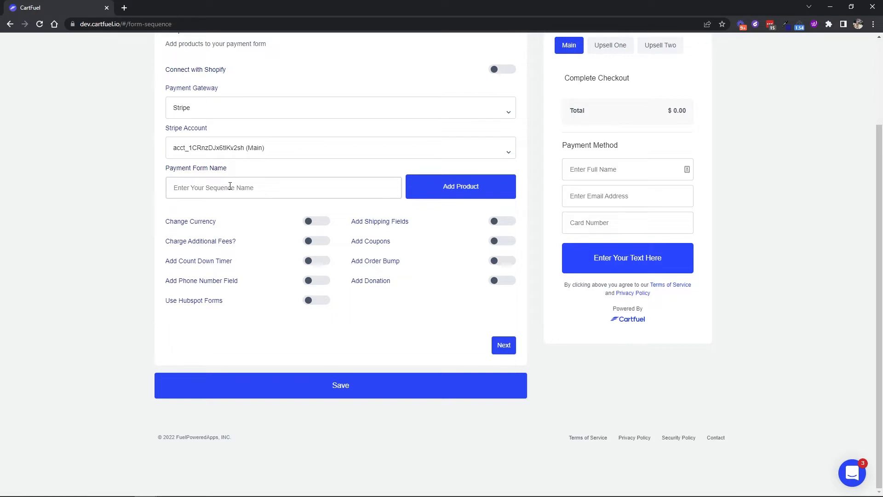
text(PDF)
Step: Start a new product named "PDF - How To Sell Ebooks" with price 10 and statement descriptor "ebook-pdf"
click(469, 192)
click(379, 136)
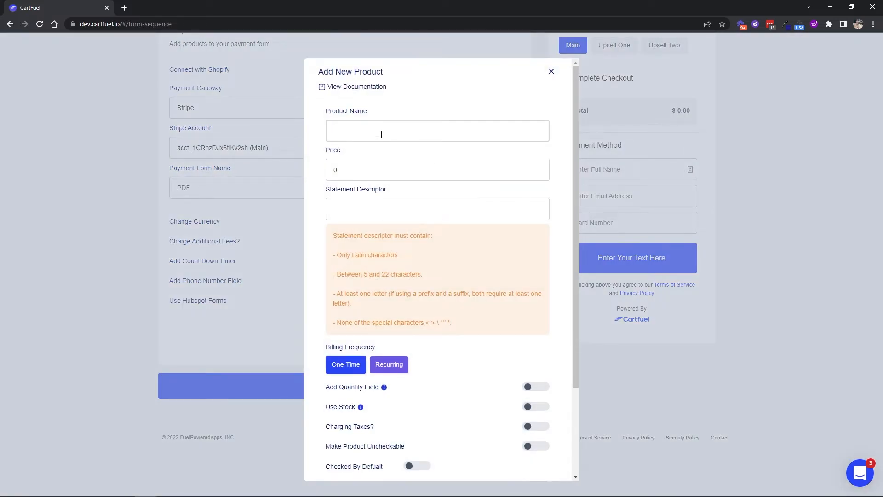
text(PDF)
text(- How To Sell Ebooks)
key(Tab)
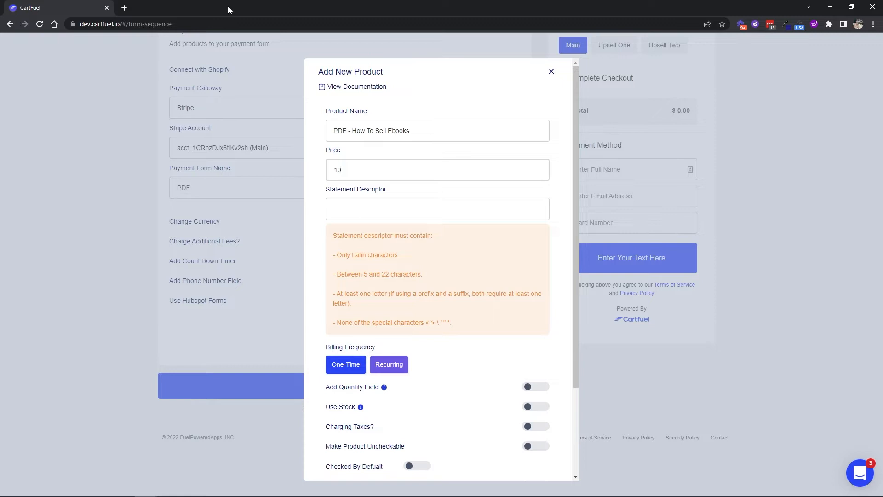
click(361, 218)
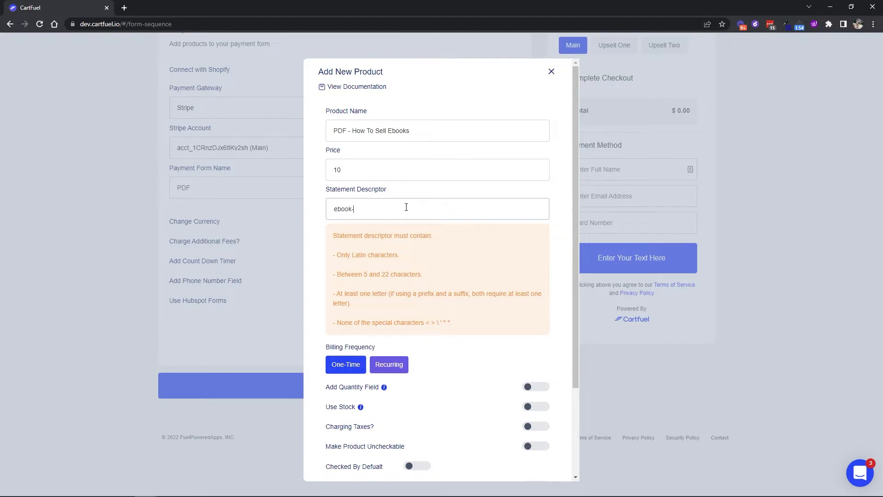
text(f)
scroll(407, 207, down, 3)
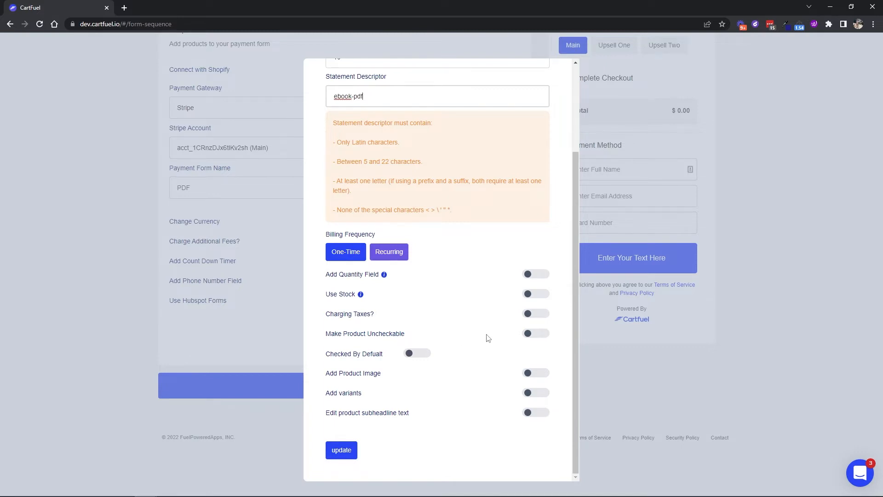
scroll(490, 339, up, 2)
scroll(490, 339, up, 1)
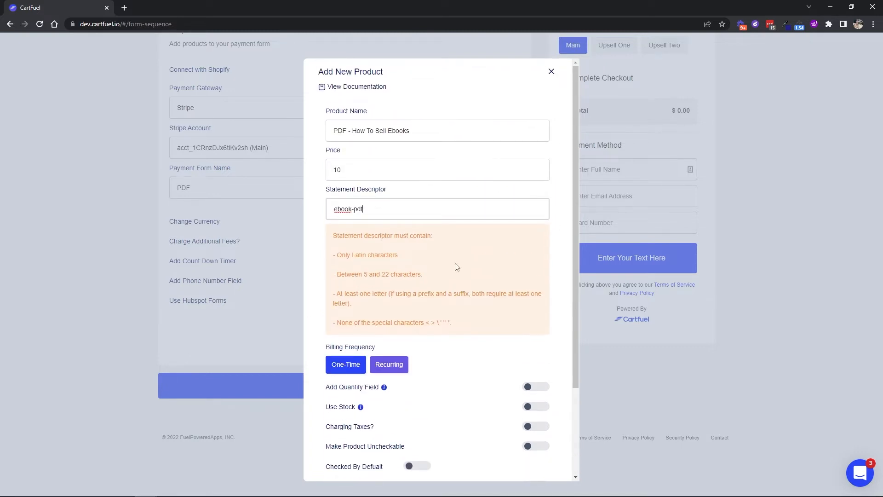
Step: Switch the product's billing frequency to Recurring and back to One-Time, and save the product
click(396, 369)
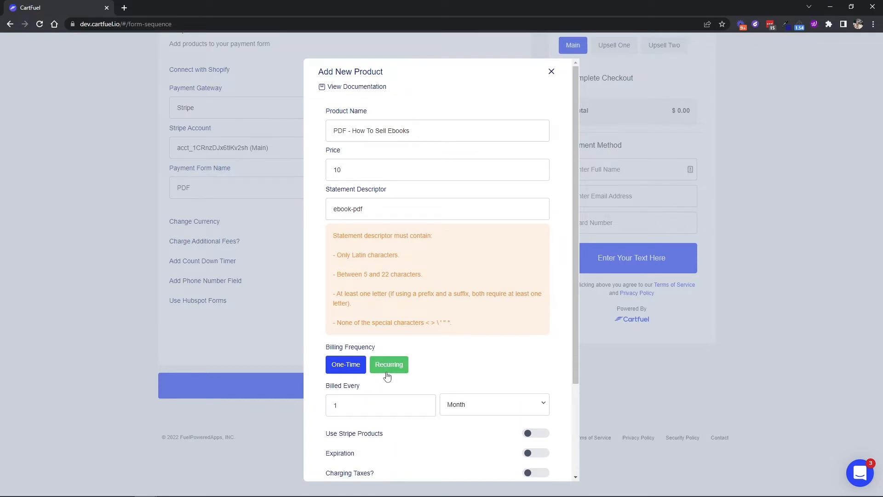
scroll(404, 395, down, 3)
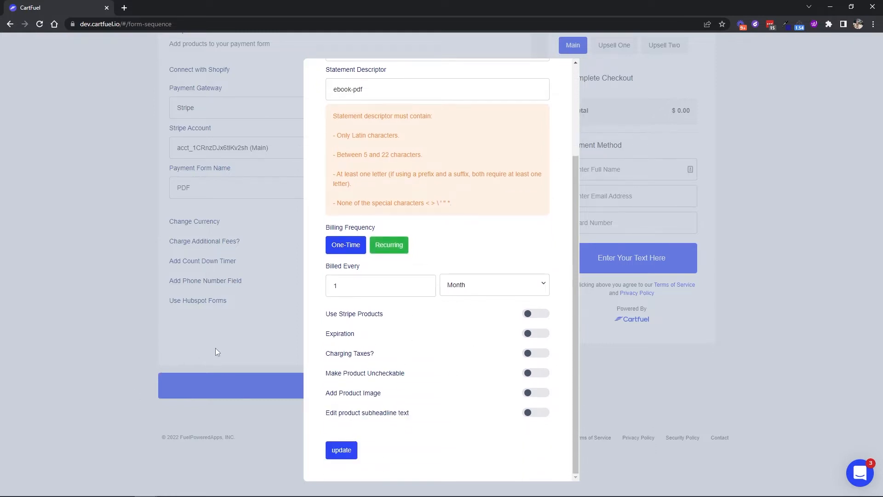
click(341, 245)
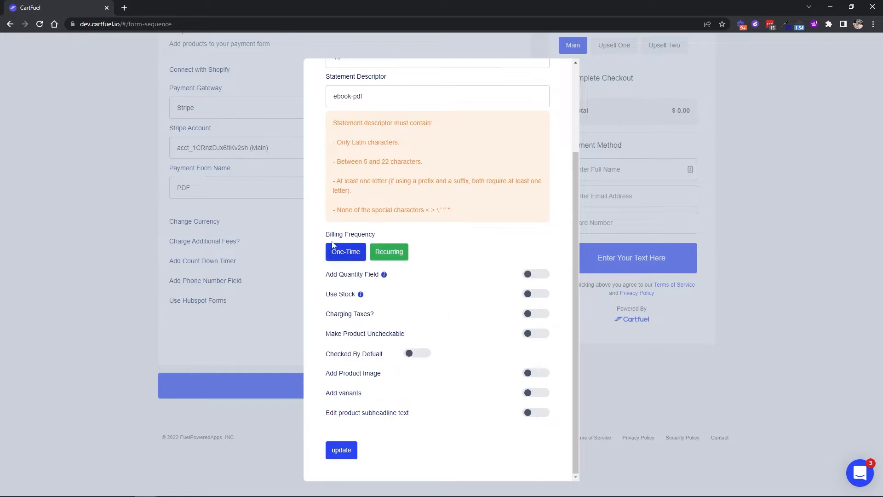
click(350, 457)
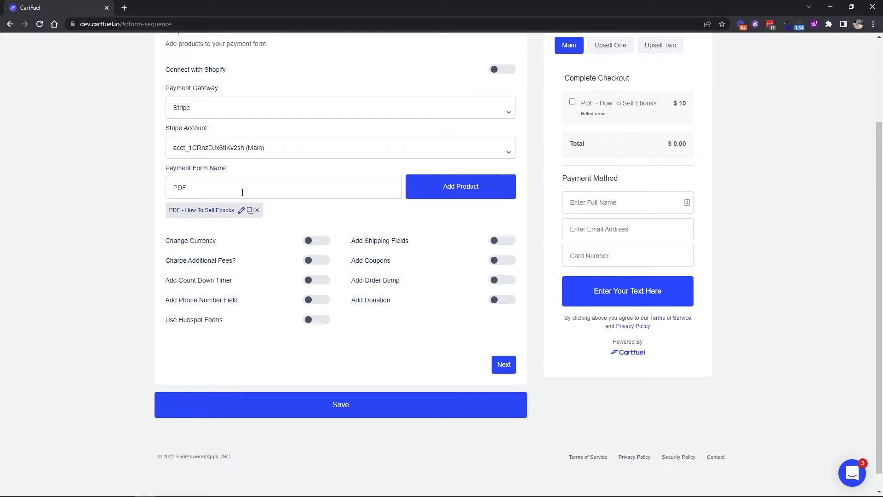
click(445, 195)
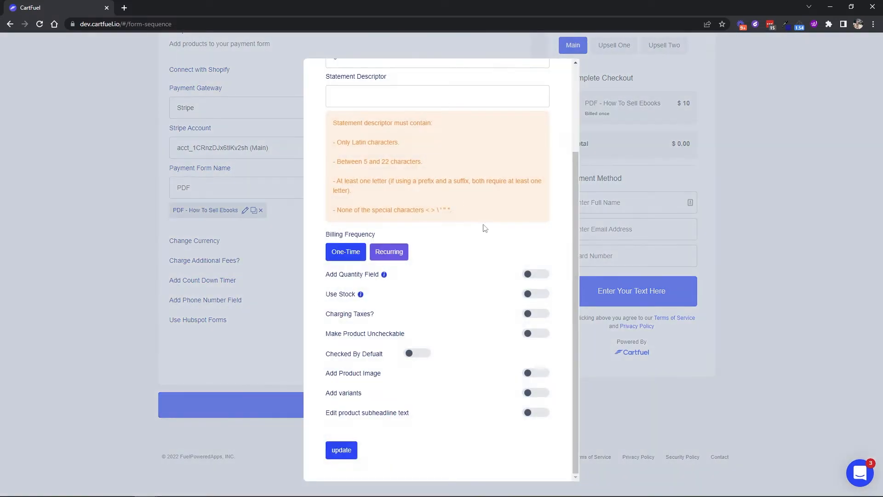
scroll(460, 193, up, 2)
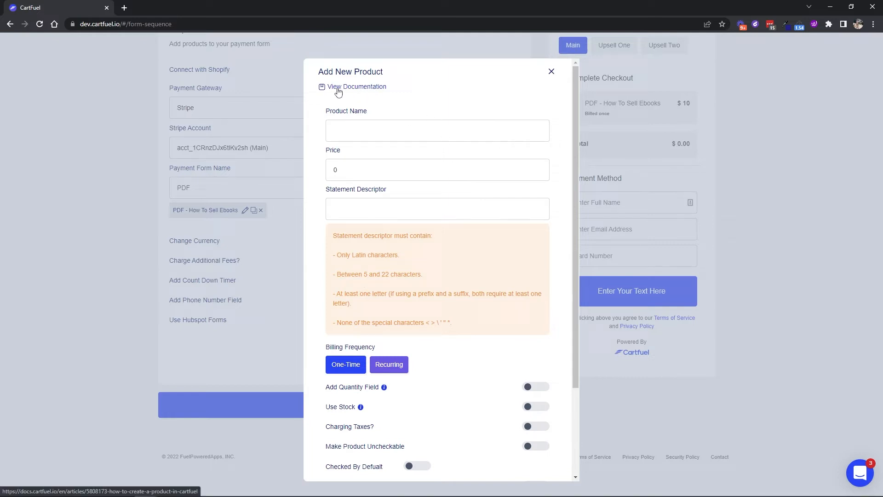
click(552, 73)
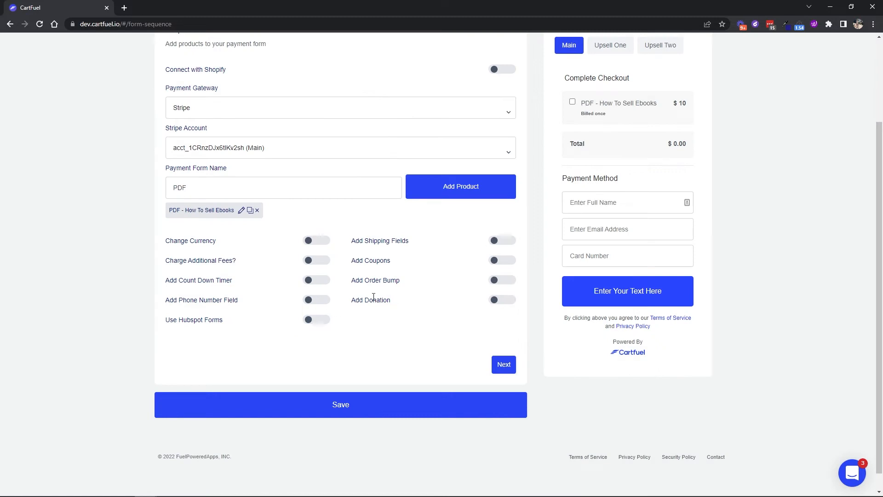
click(490, 282)
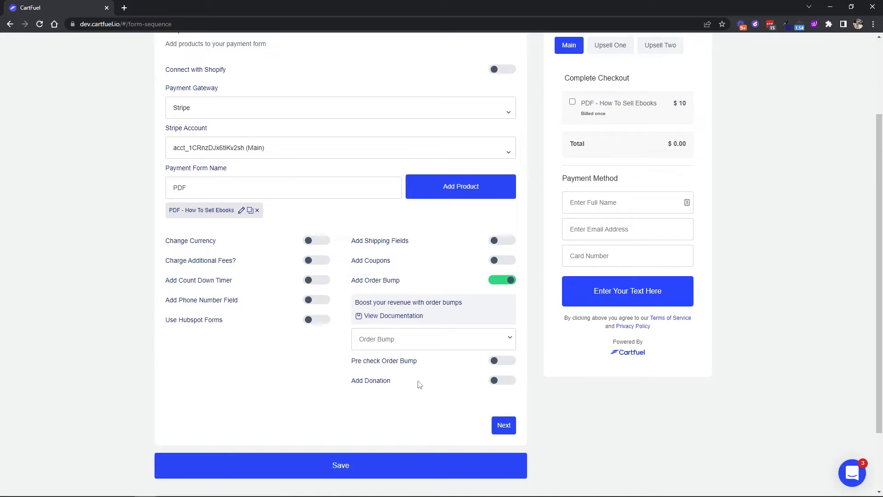
click(504, 282)
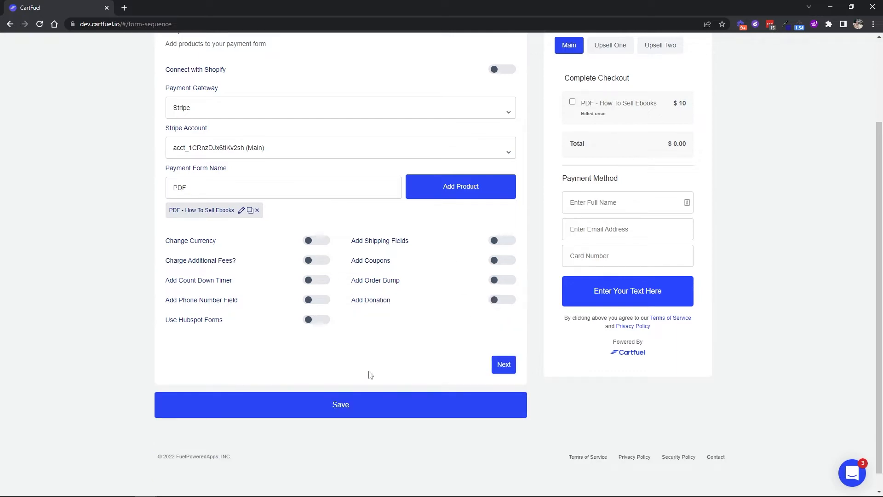
Step: Proceed to the Customize stage and set the payment form's font to Inter
click(503, 363)
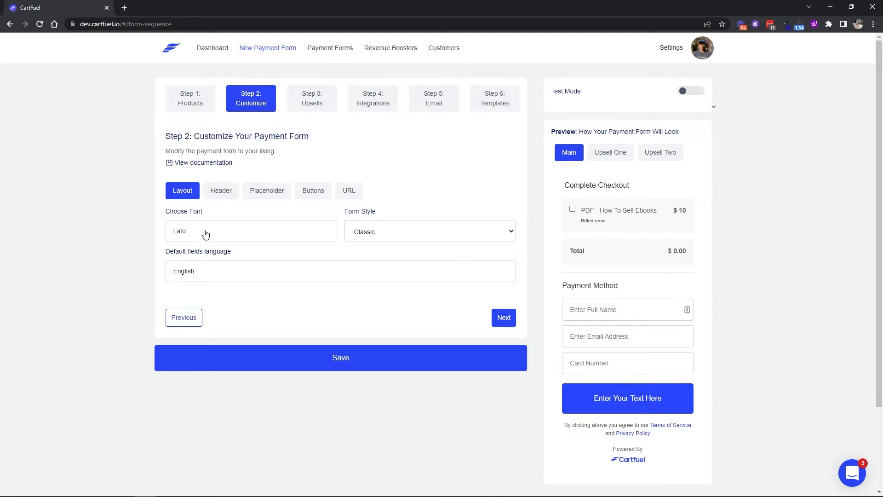
click(240, 242)
scroll(238, 290, down, 5)
text(Inter)
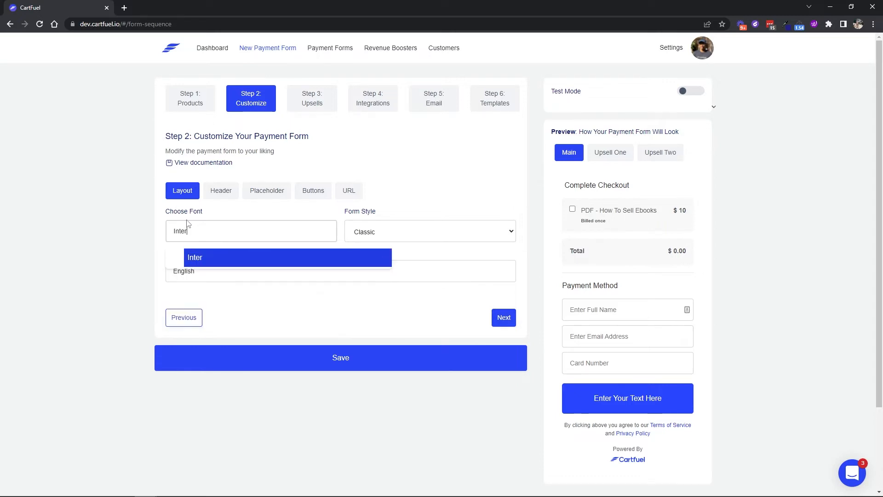
click(213, 257)
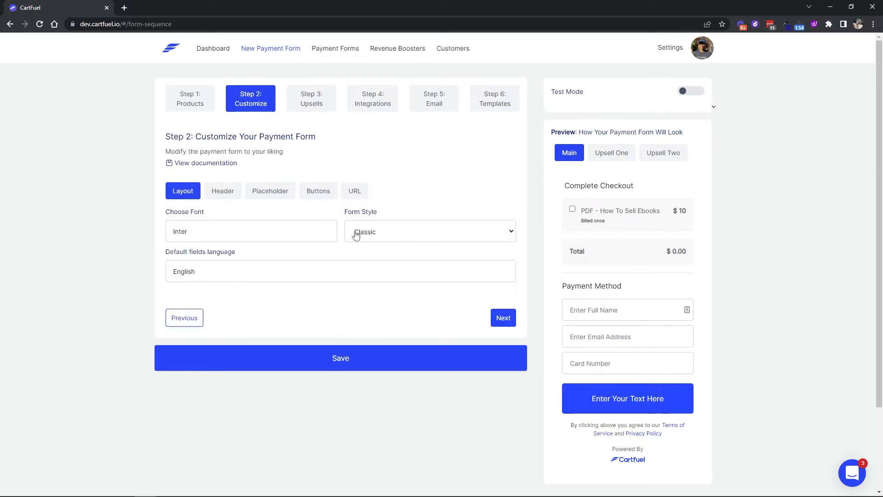
Step: Try the Two Steps form style, restore Classic, and keep English as the default fields language
click(384, 238)
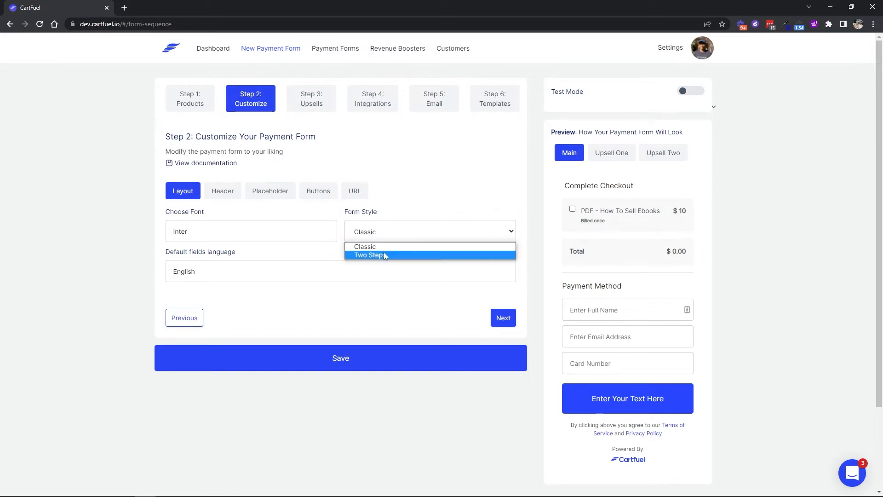
click(384, 254)
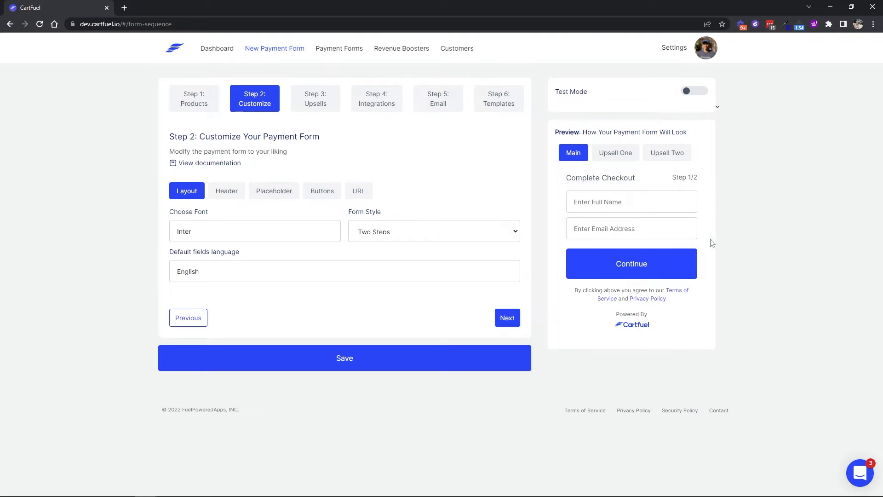
click(406, 239)
click(402, 248)
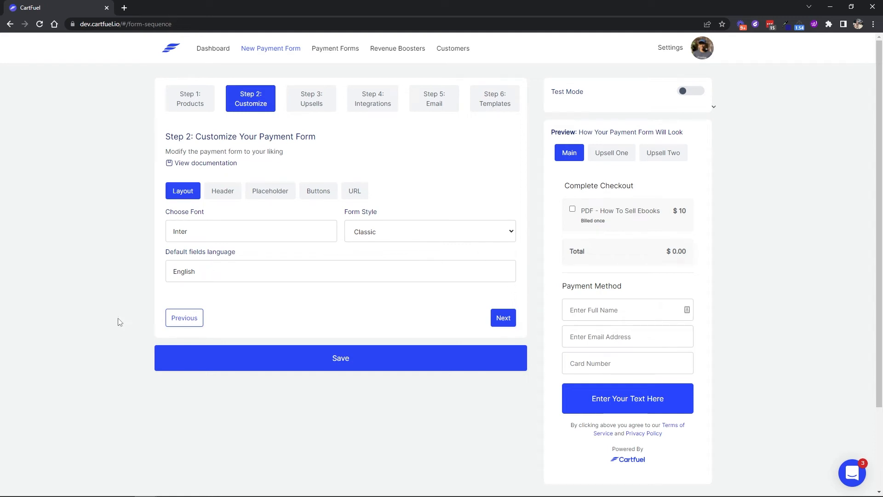
click(212, 276)
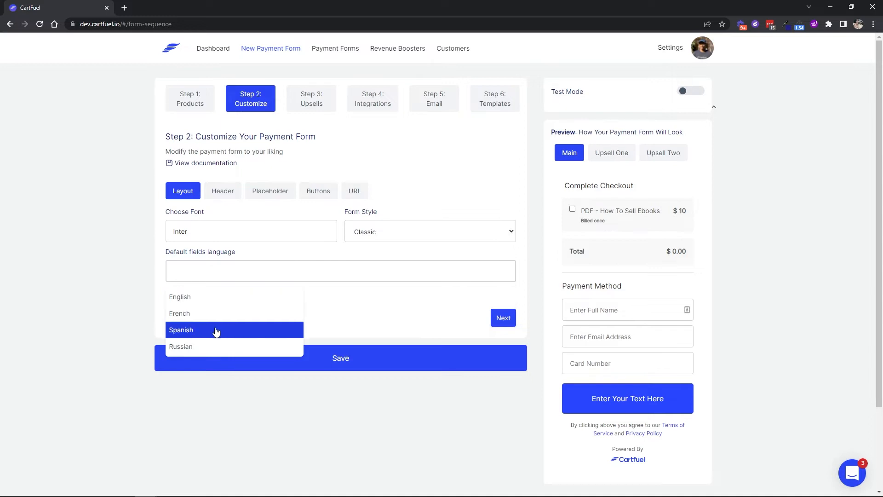
click(217, 298)
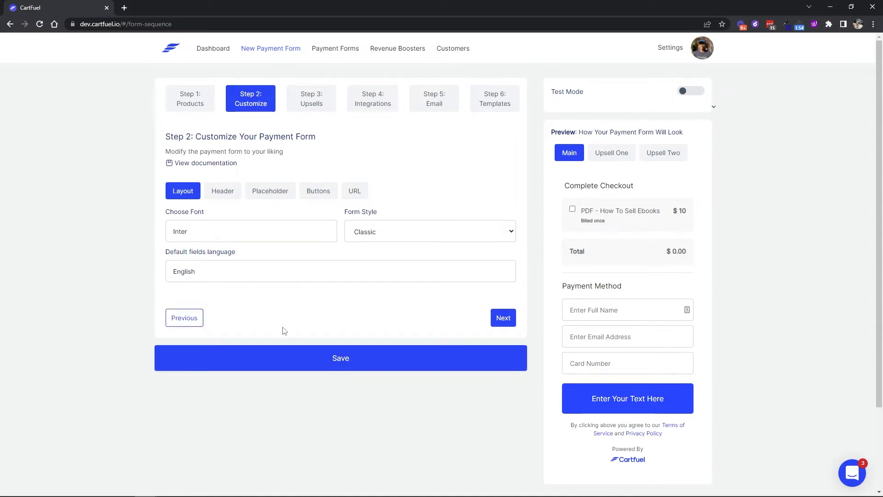
click(224, 190)
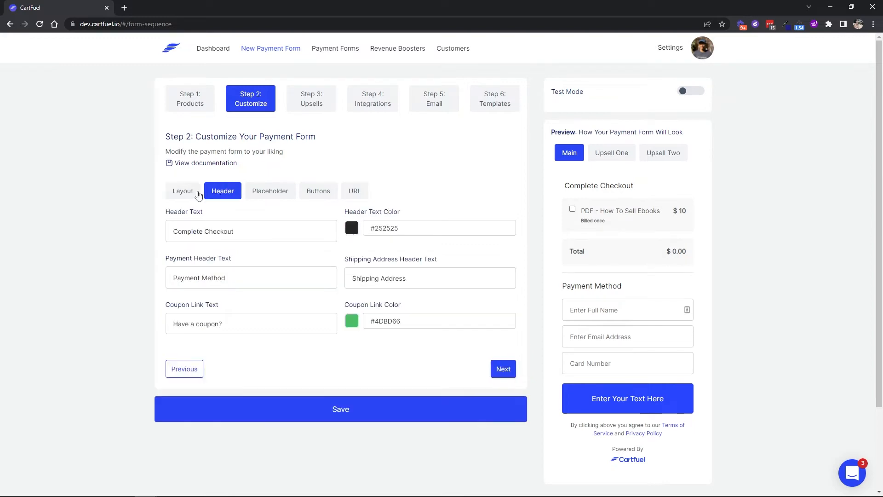
click(280, 197)
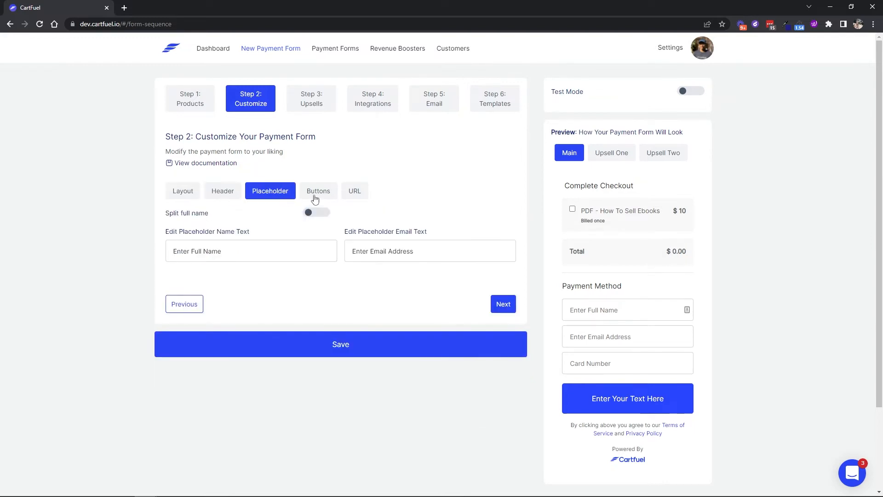
click(319, 193)
click(354, 193)
Step: Change the payment form's header text to "Complete Payment"
click(233, 193)
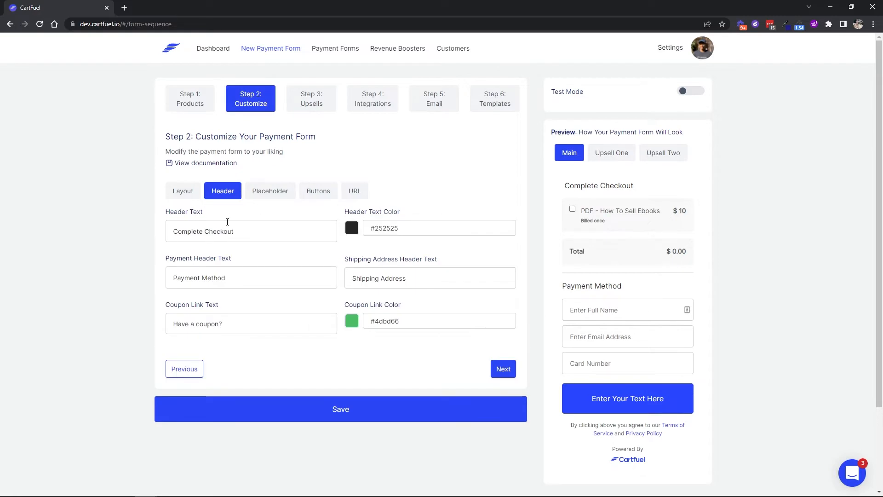
triple_click(187, 229)
drag(564, 188, 657, 194)
click(233, 229)
double_click(232, 228)
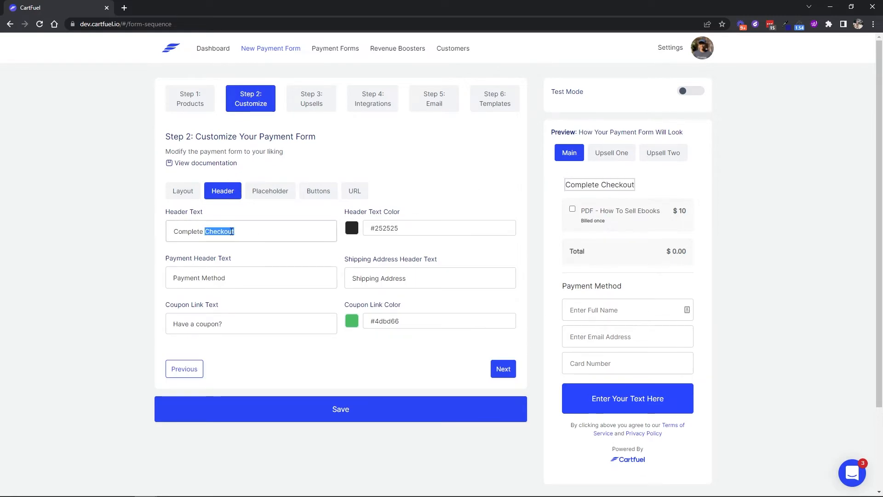
text(Payment)
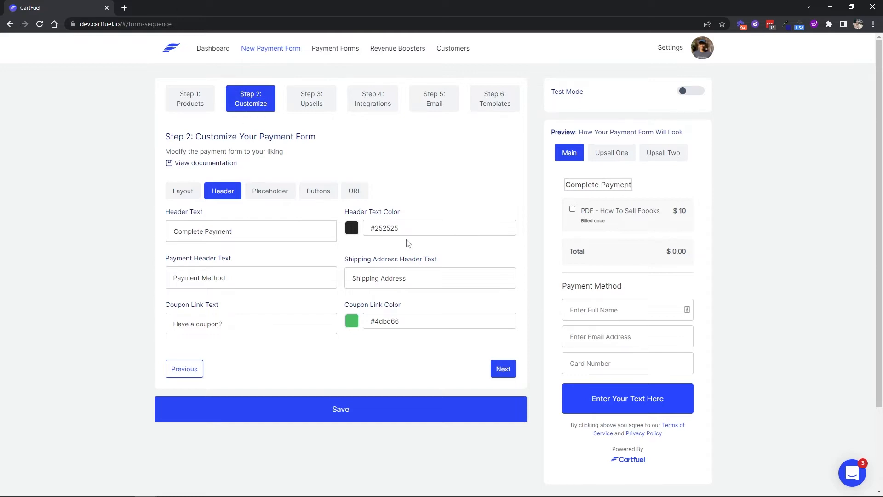
Step: Try splitting the full name field into first and last name, and turn the split off again
click(265, 198)
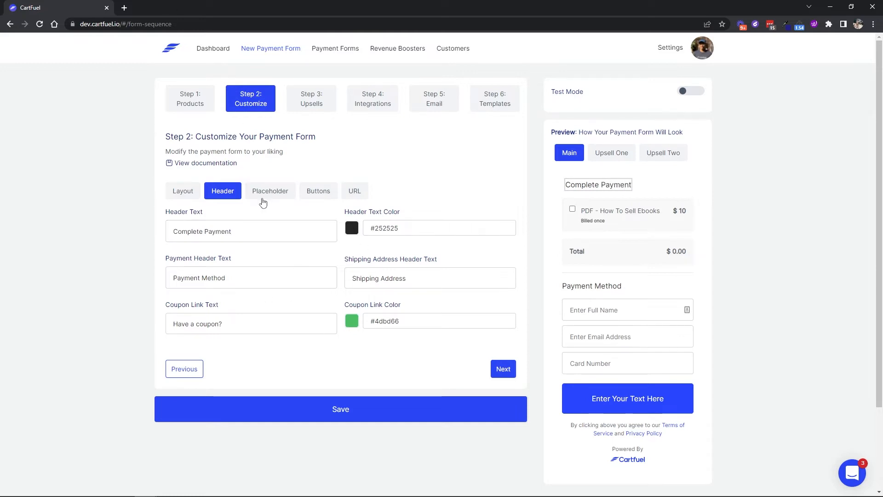
click(324, 221)
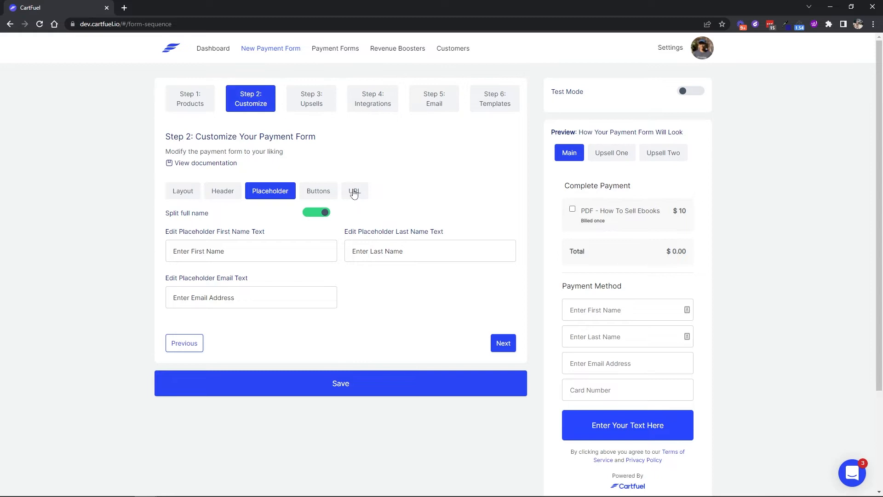
click(310, 213)
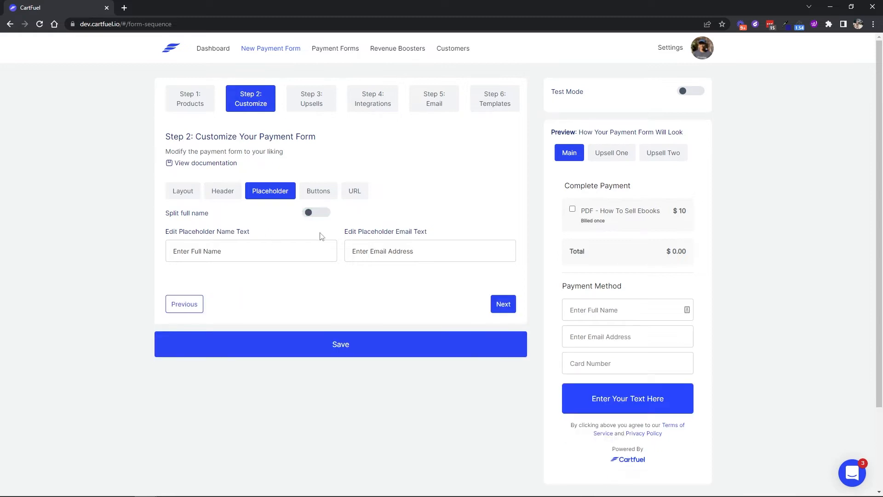
Step: Change the payment form's button text to "Complete Payment"
click(326, 192)
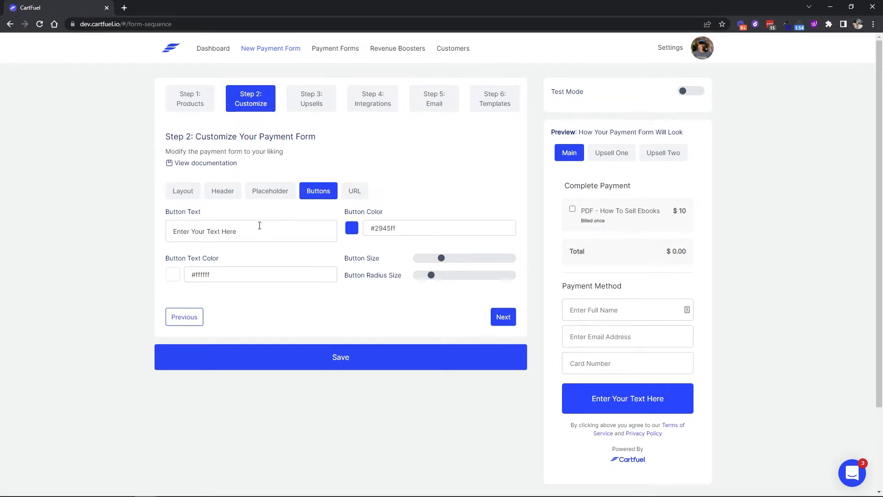
drag(259, 225, 106, 231)
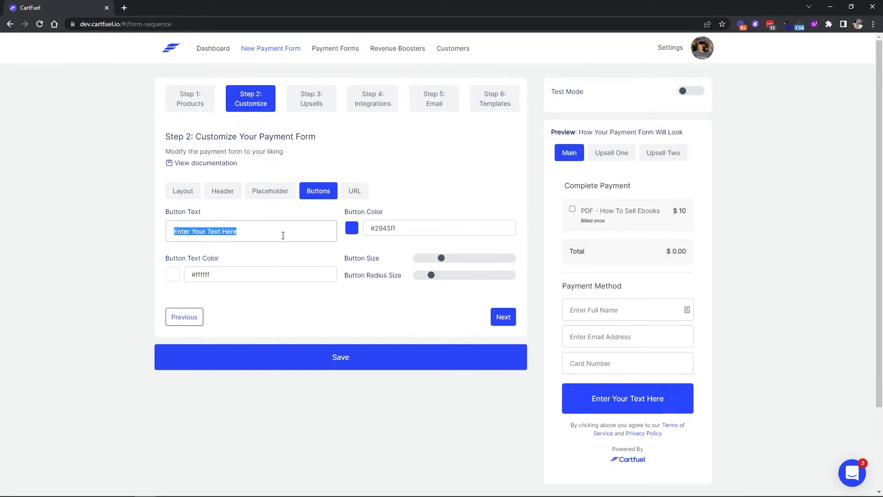
text(Comple)
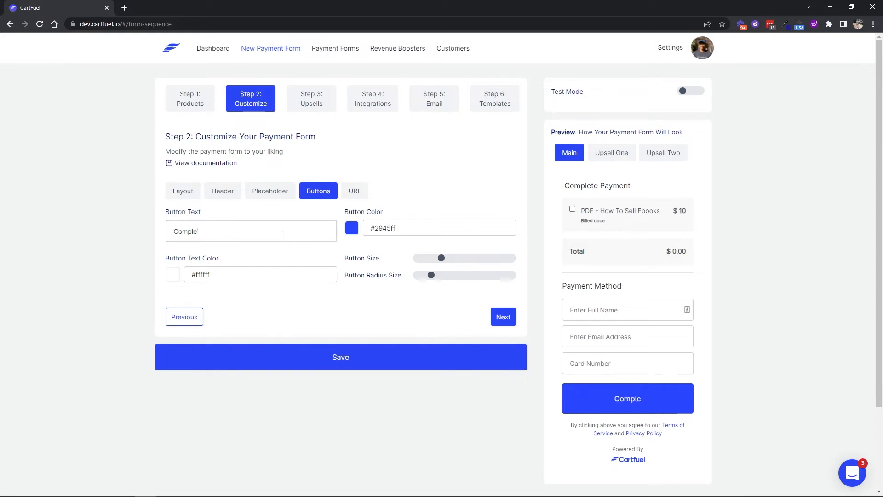
text(te Payment)
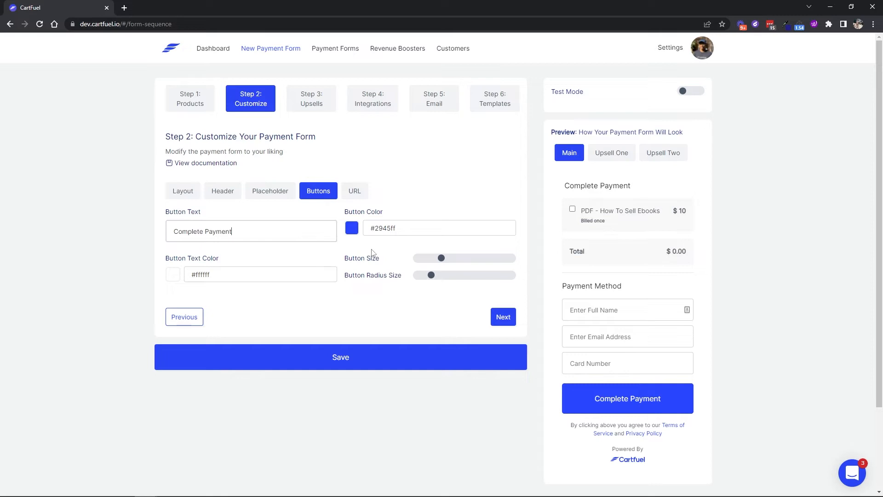
Step: Set the payment button's color to the green preset #83d33c
click(360, 234)
click(360, 232)
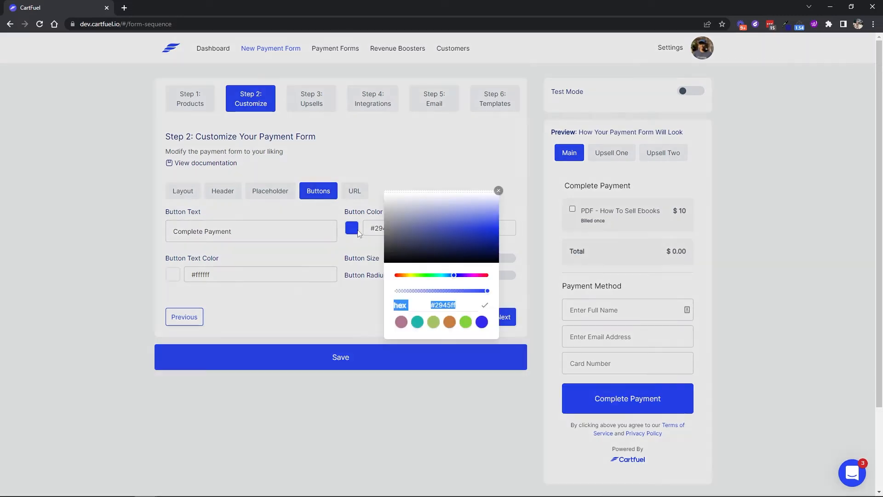
click(466, 322)
click(474, 178)
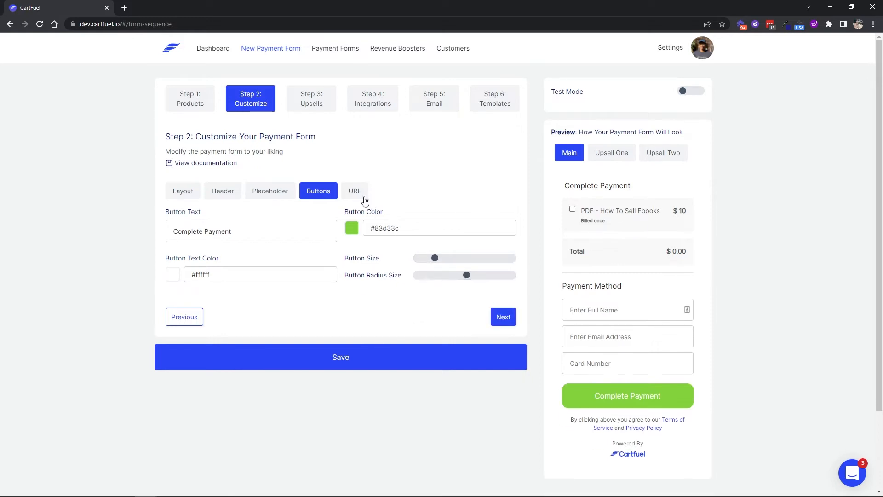
Step: Look over the Terms of Service and Privacy Policy URL settings, leave them blank, and proceed to the Upsells stage
click(364, 197)
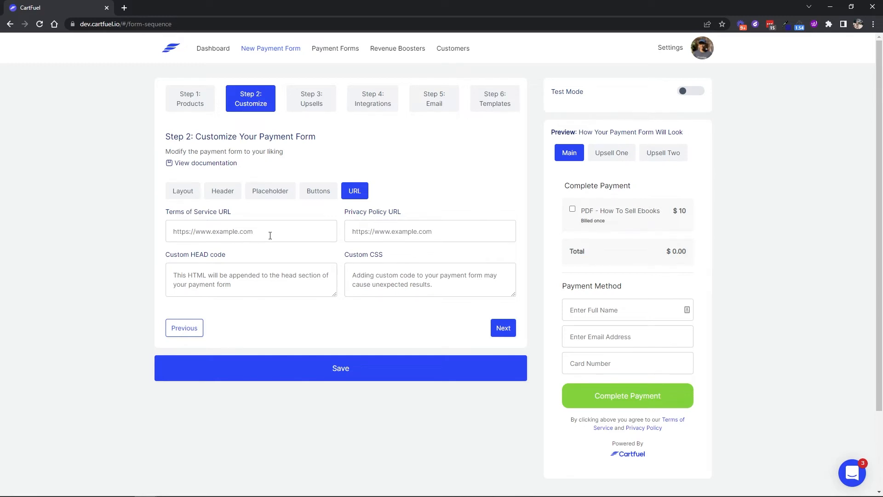
click(252, 236)
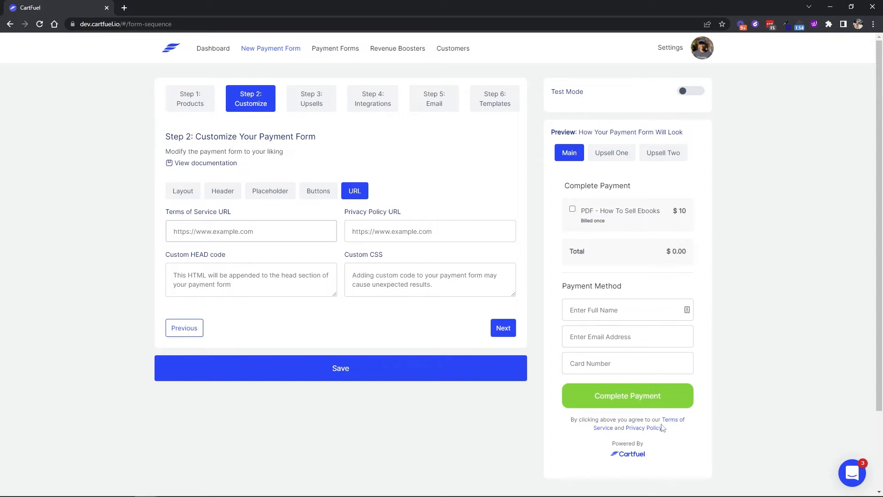
click(500, 332)
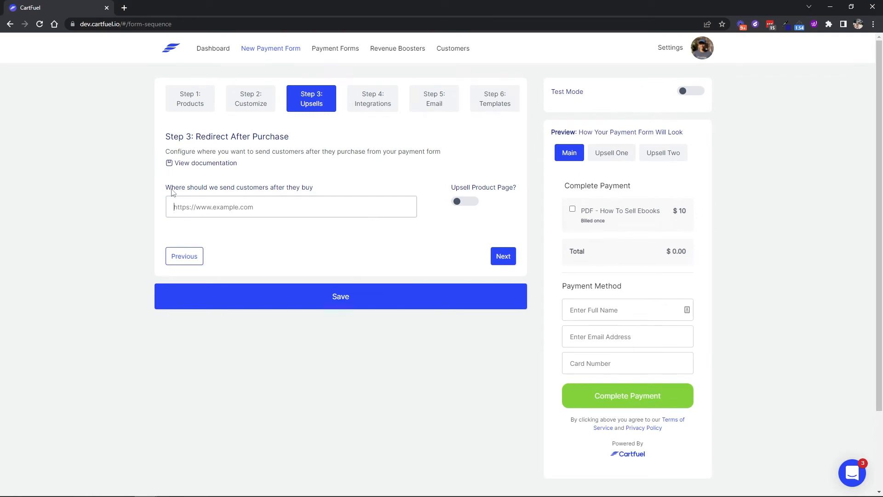
Step: Try the upsell product page option and the main products option in the Integrations stage, turning each off again
click(460, 205)
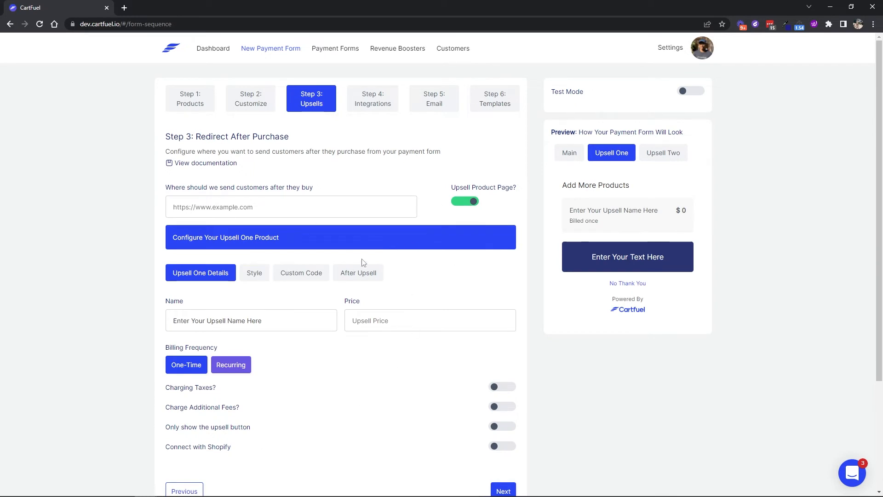
click(471, 203)
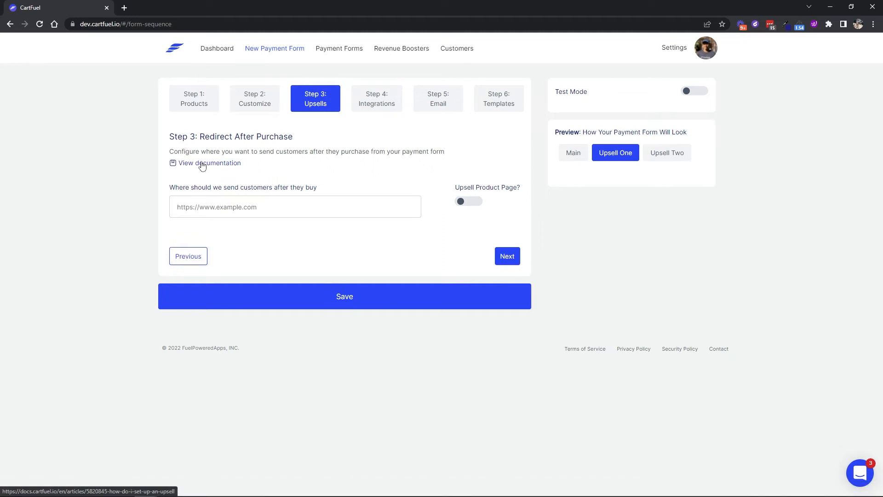
click(388, 105)
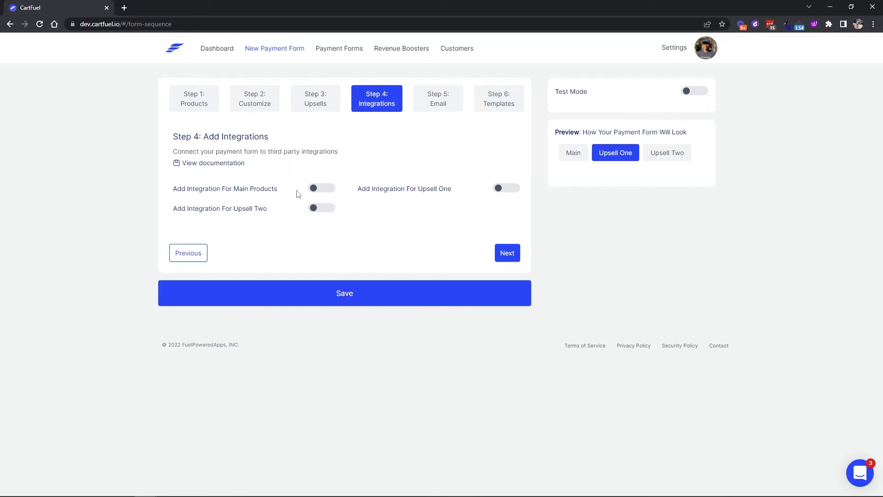
click(316, 189)
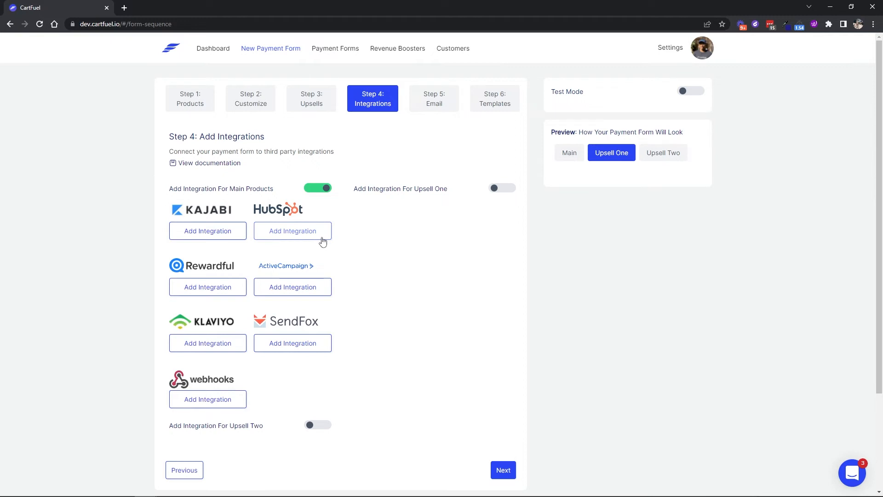
click(323, 189)
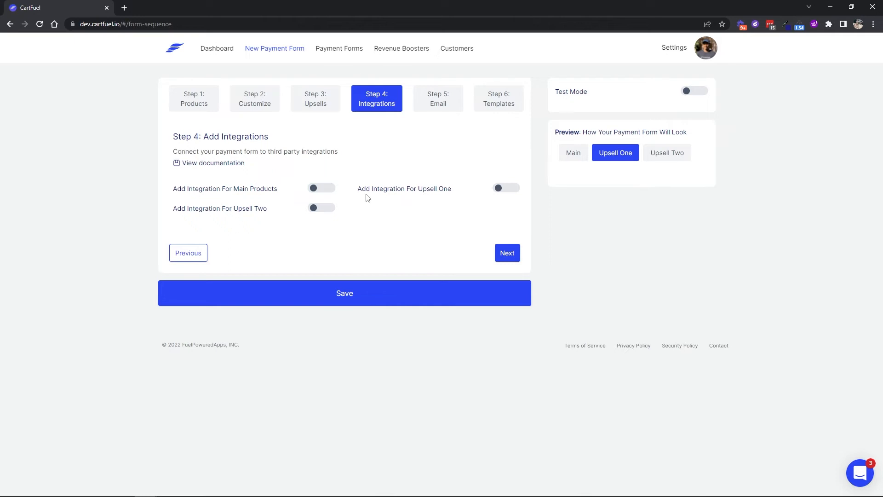
Step: Turn on the email after main product purchase in the Email stage, and return to Integrations to enable main product integrations
click(502, 251)
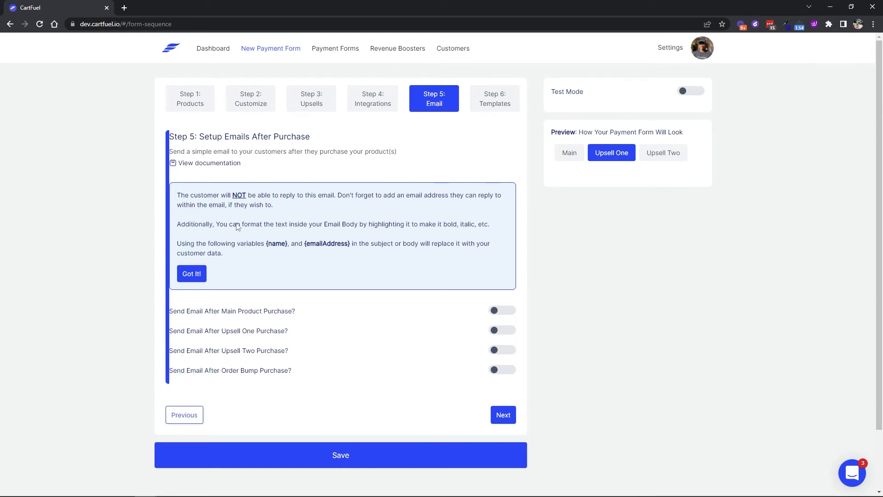
click(193, 276)
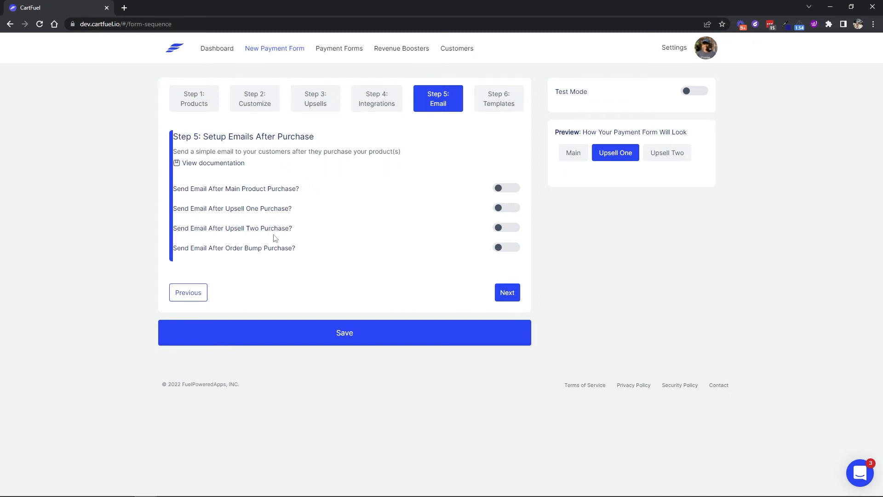
click(499, 188)
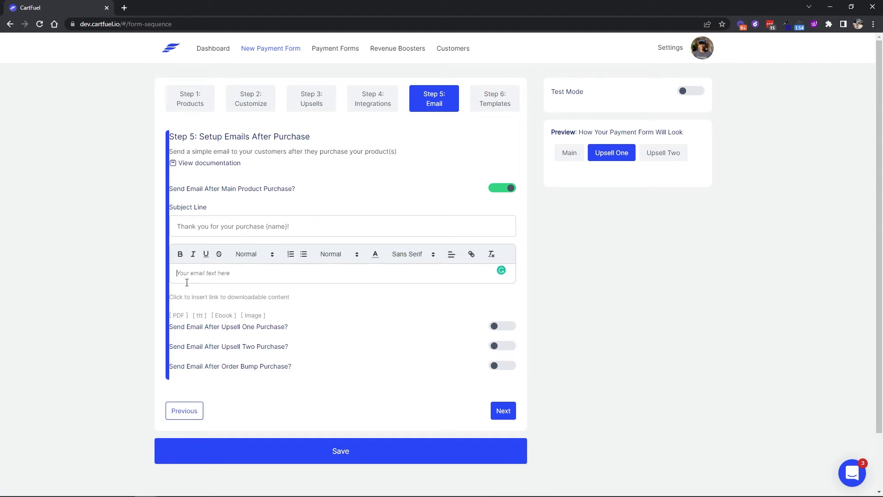
click(384, 98)
click(324, 191)
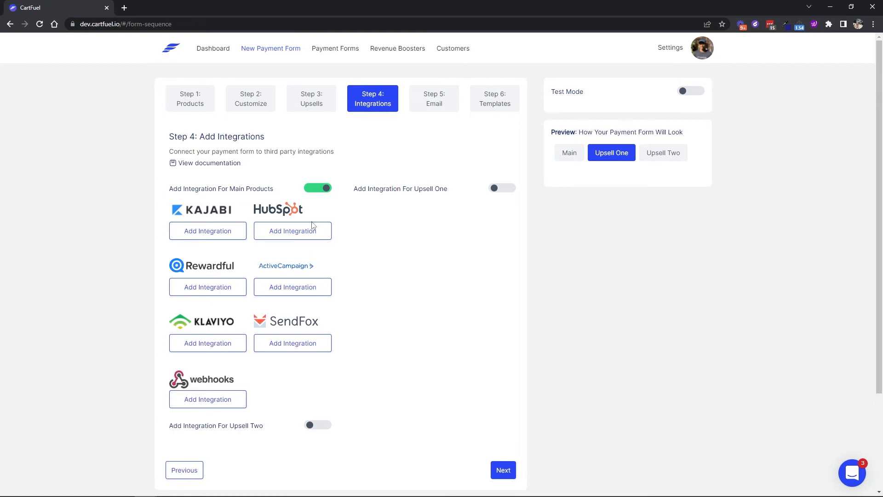
Step: Enable main product template customization in the Templates stage, and view its template settings without changing them
click(488, 102)
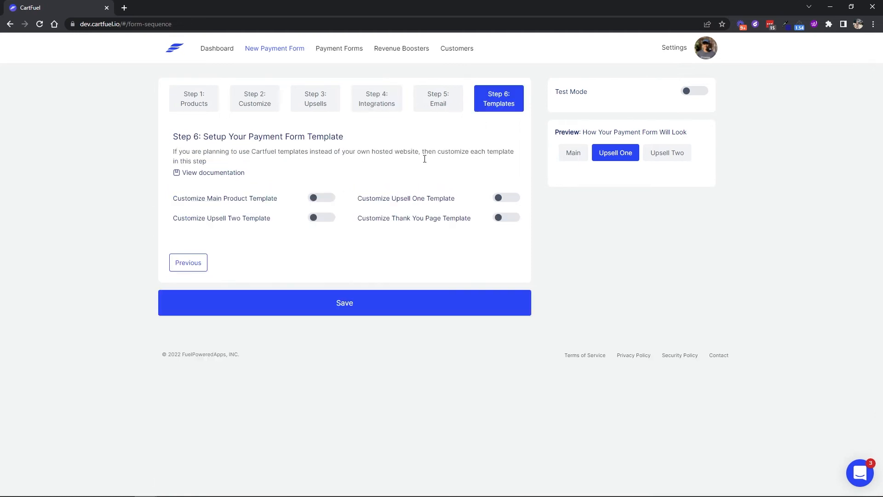
click(315, 201)
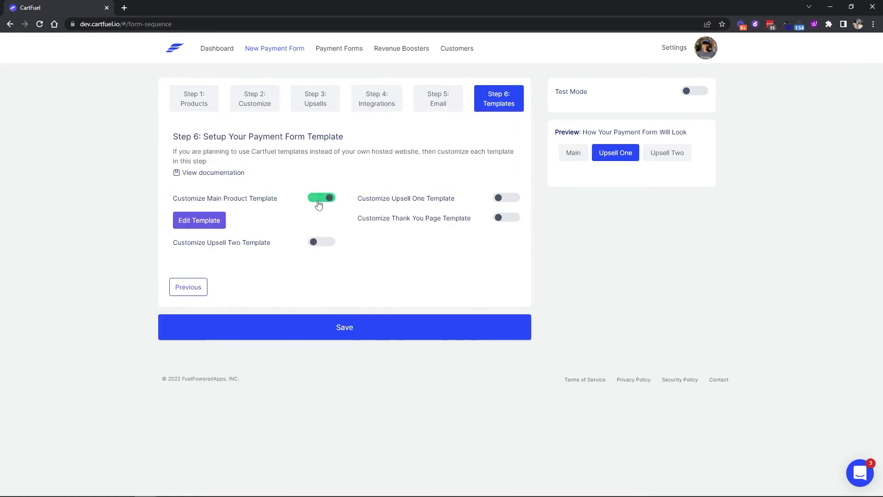
click(217, 221)
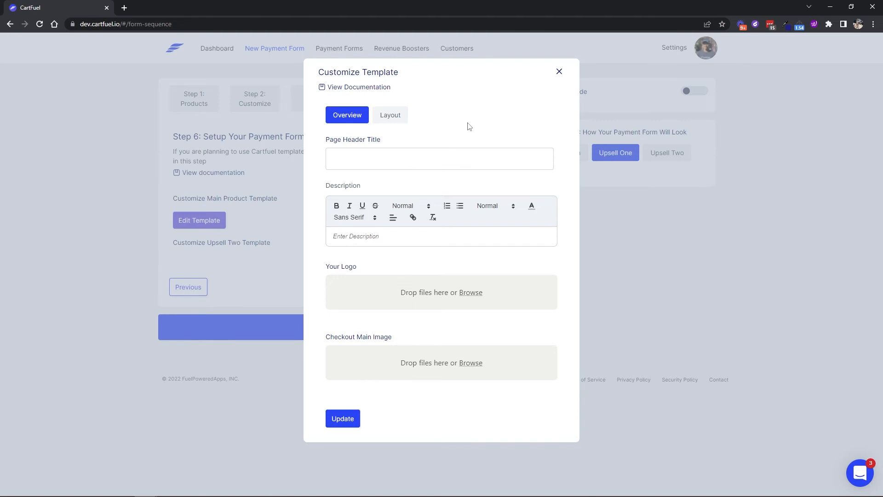
click(559, 73)
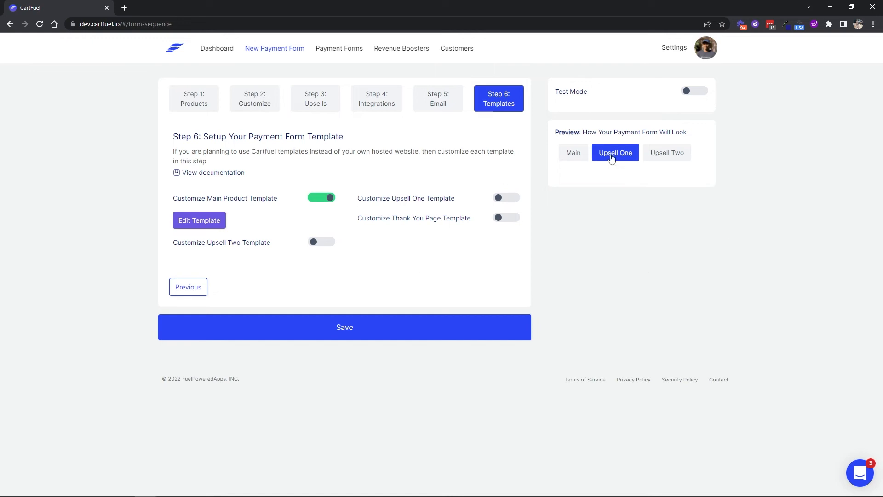
Step: Preview the main payment form and save it
click(575, 155)
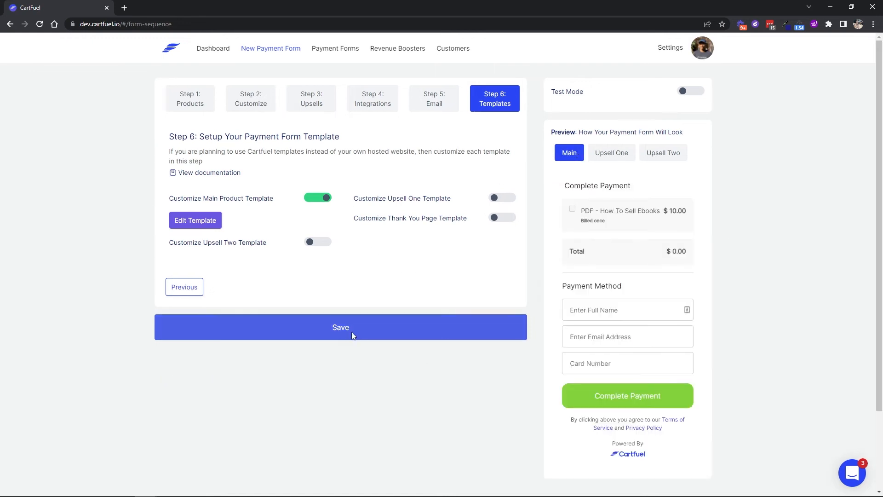
click(352, 332)
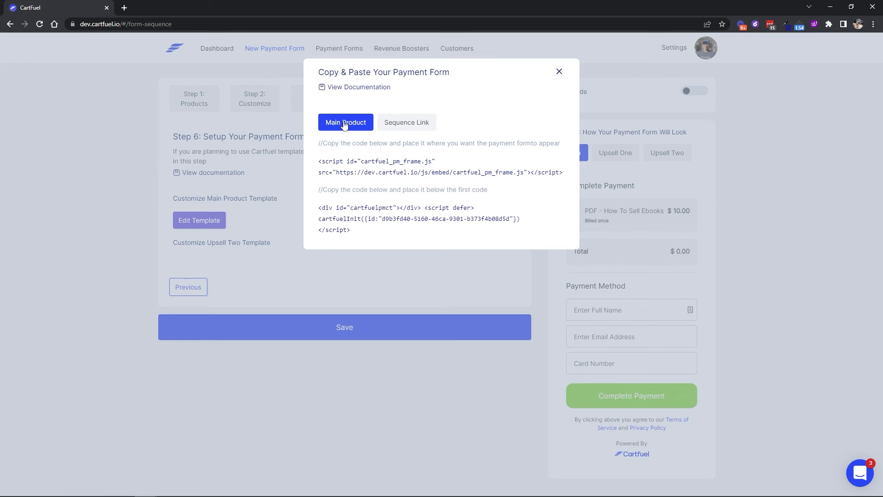
Step: Copy the main product's first embed script and paste it into the HTML embed code in Webflow
click(393, 161)
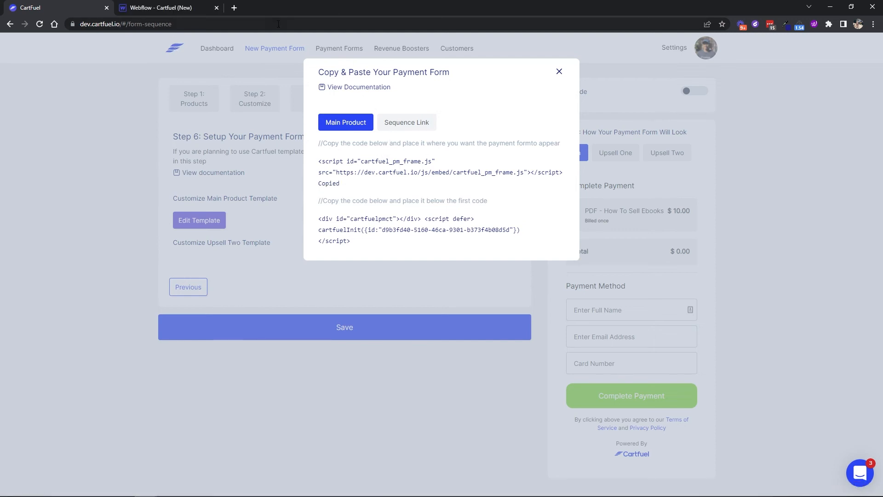
click(161, 8)
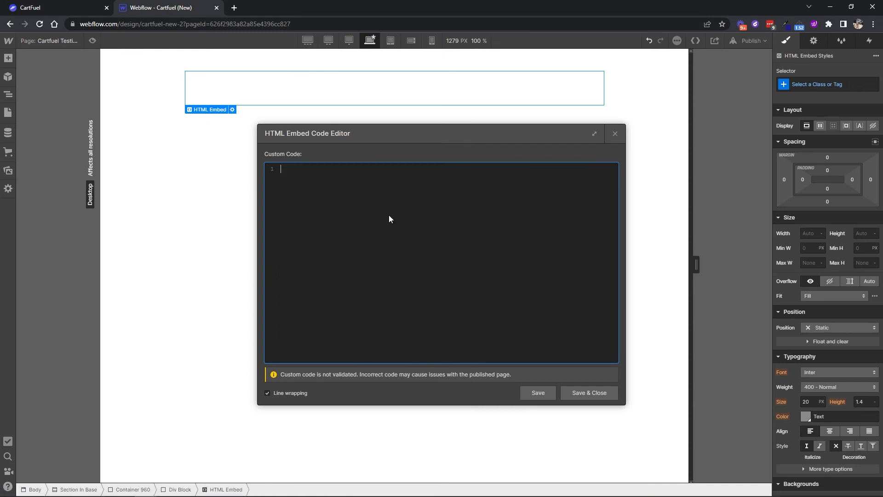
key(ctrl+v)
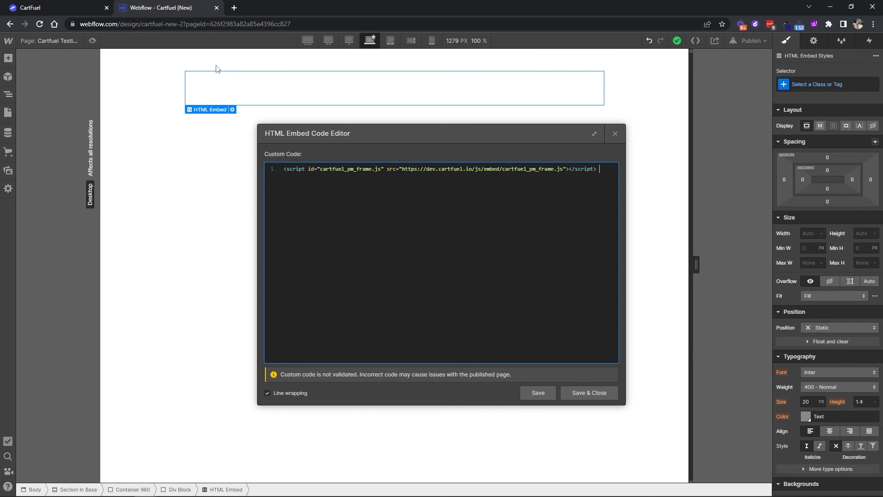
Step: Copy the second embed code from CartFuel and paste it into Webflow's HTML embed, one blank line below the first script
click(69, 7)
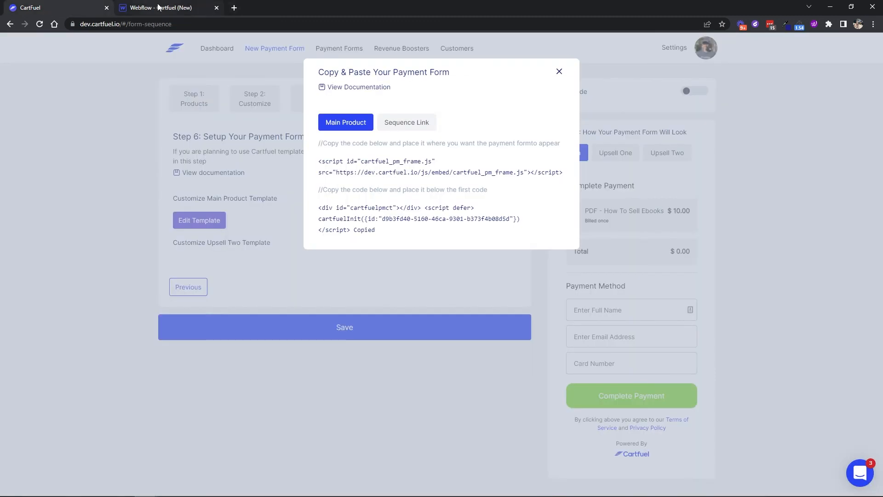
click(161, 7)
key(Return)
key(Return)
key(ctrl+v)
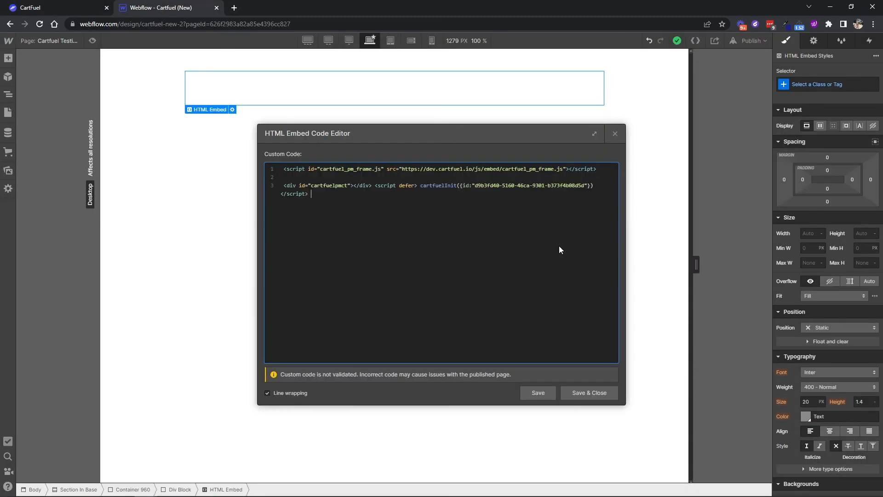
Step: Save and close the HTML embed code, and publish the site to the selected domains
click(590, 392)
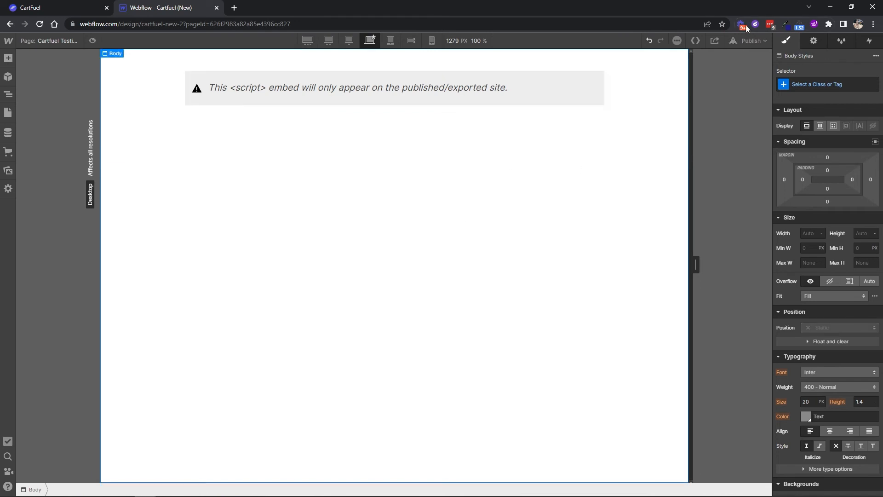
click(750, 41)
click(720, 182)
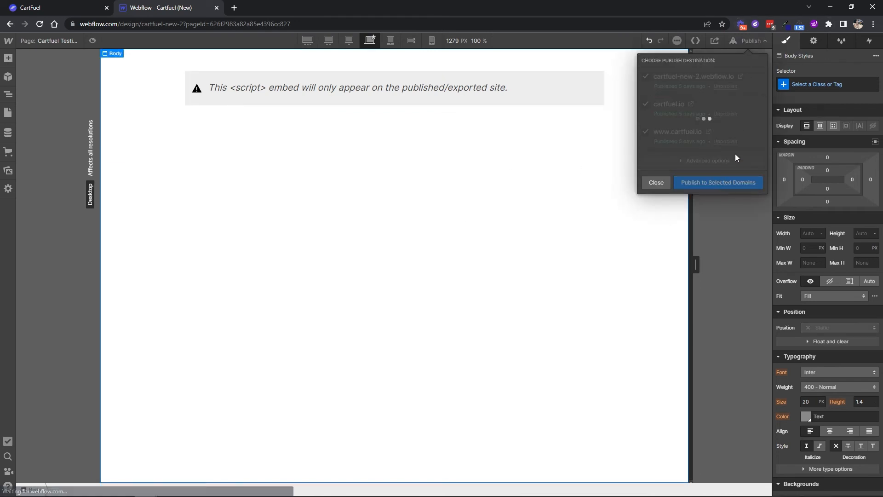